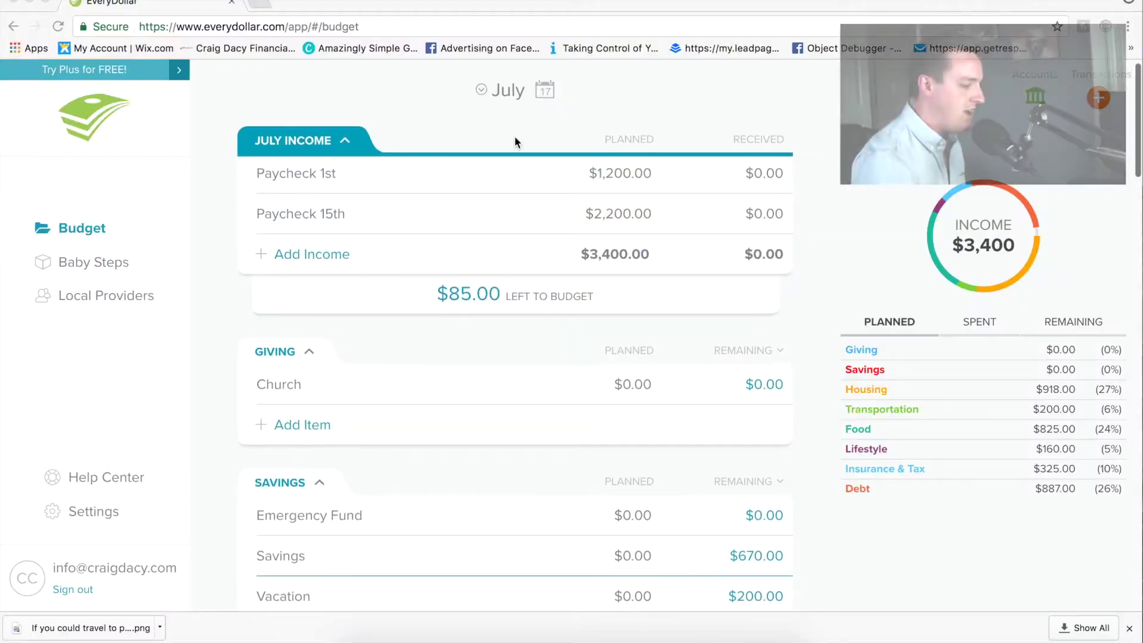
Scroll to the Debt group and open the Student Loan details showing the $30,000.00 balance
scroll(514, 136, "down", 1)
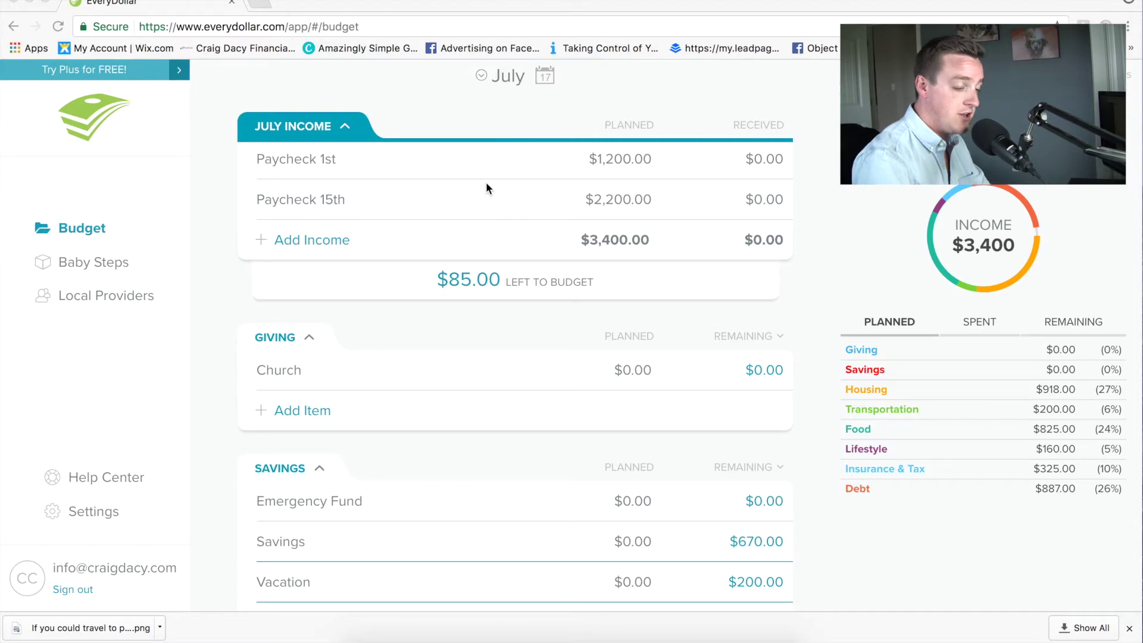
scroll(486, 184, "down", 3)
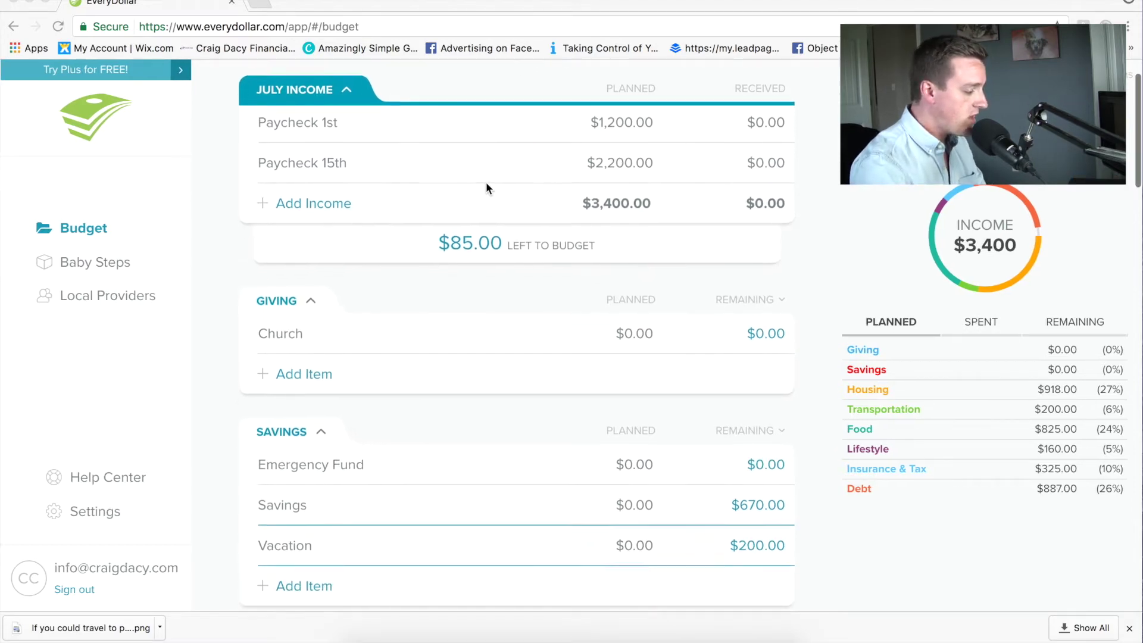
scroll(486, 186, "down", 20)
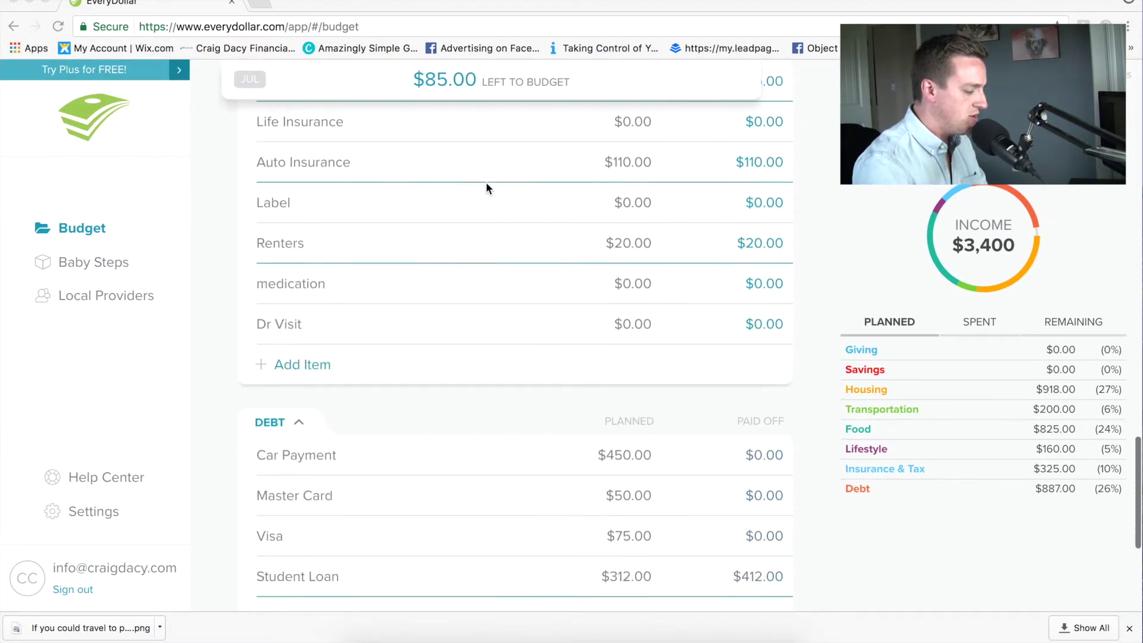
scroll(486, 185, "down", 8)
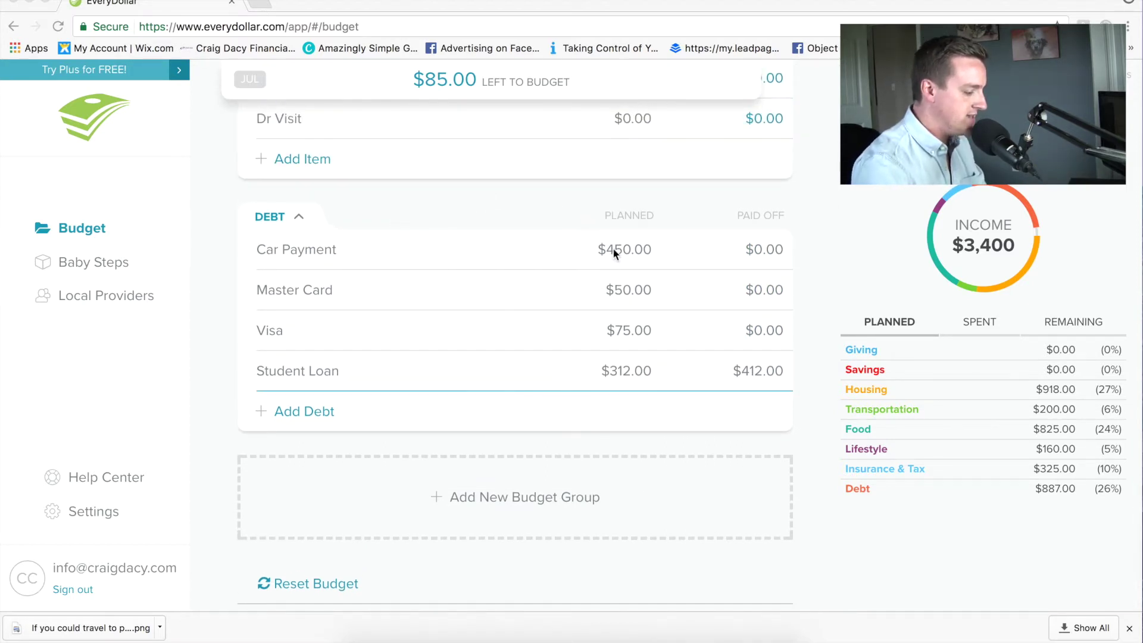
left_click(479, 372)
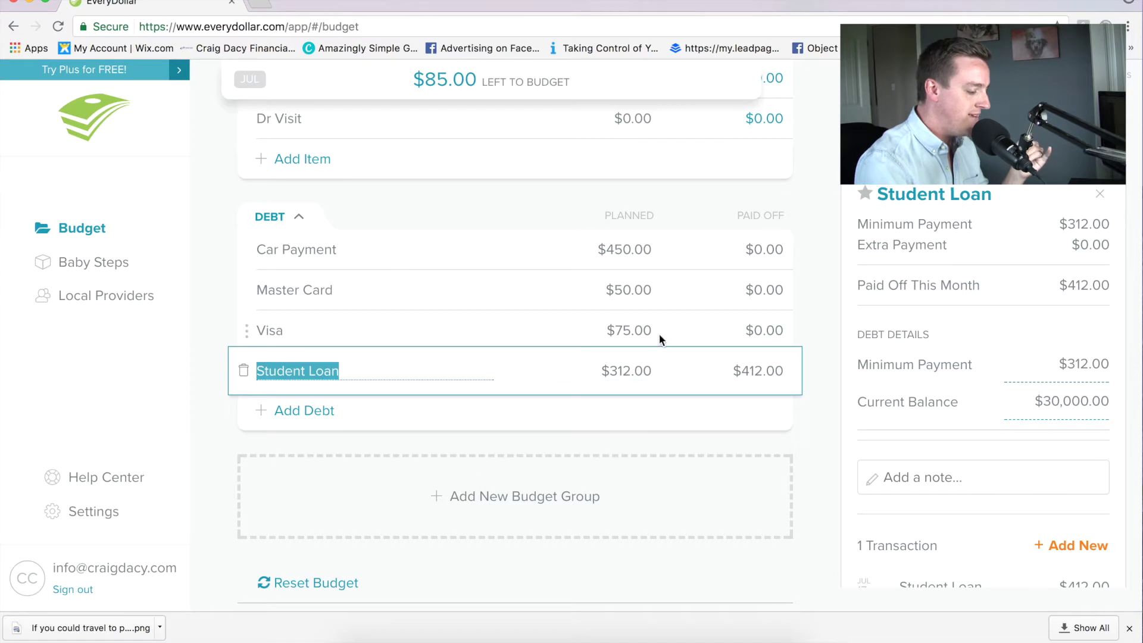
Track a $412.00 Student Loan payment, leaving $85.00 left to budget
scroll(659, 339, "down", 1)
scroll(658, 339, "up", 1)
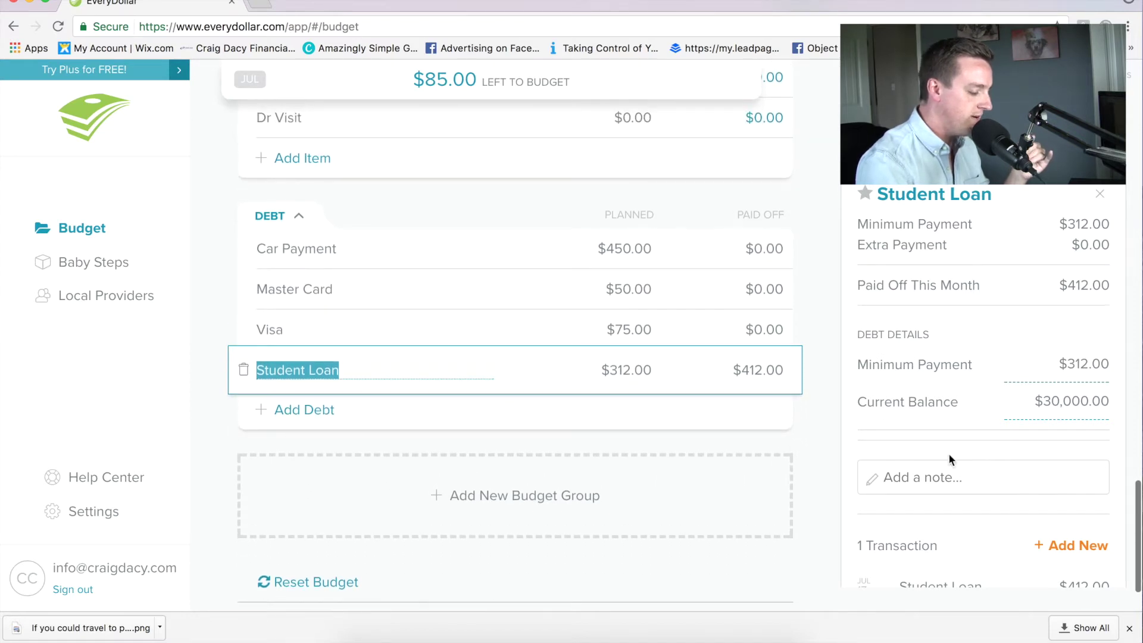
scroll(948, 459, "down", 1)
left_click(1037, 534)
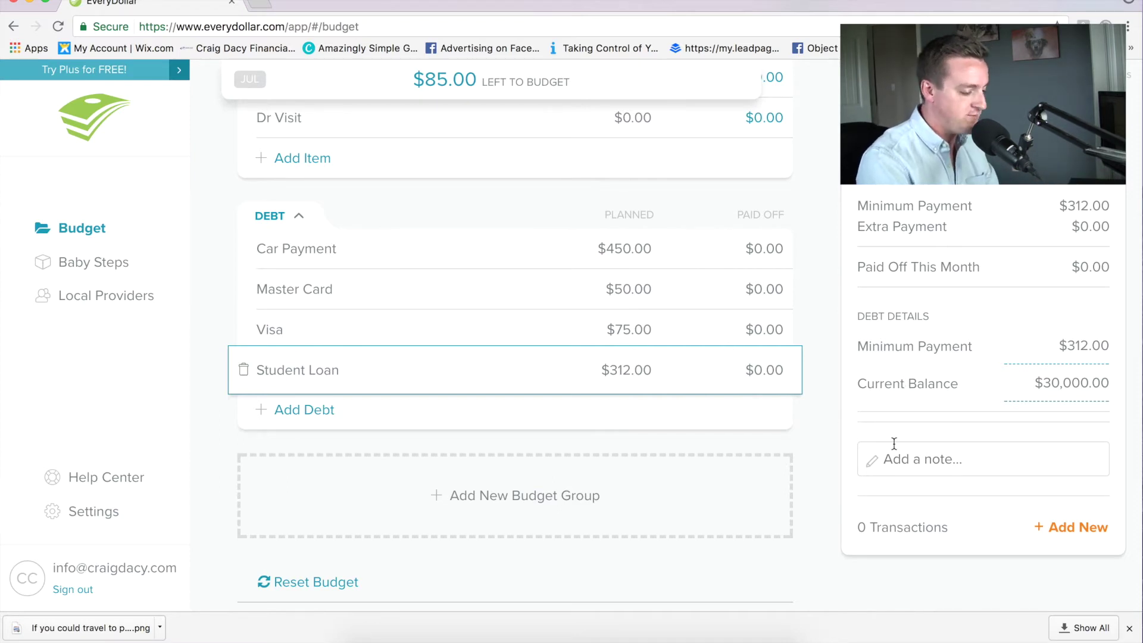
left_click(1072, 525)
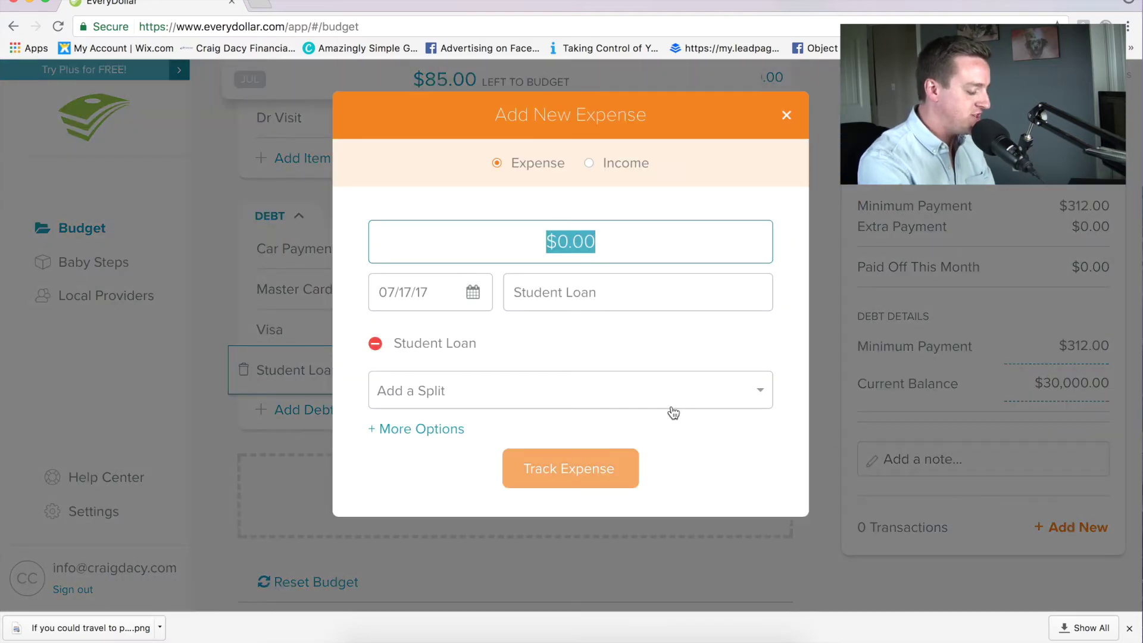
type("412")
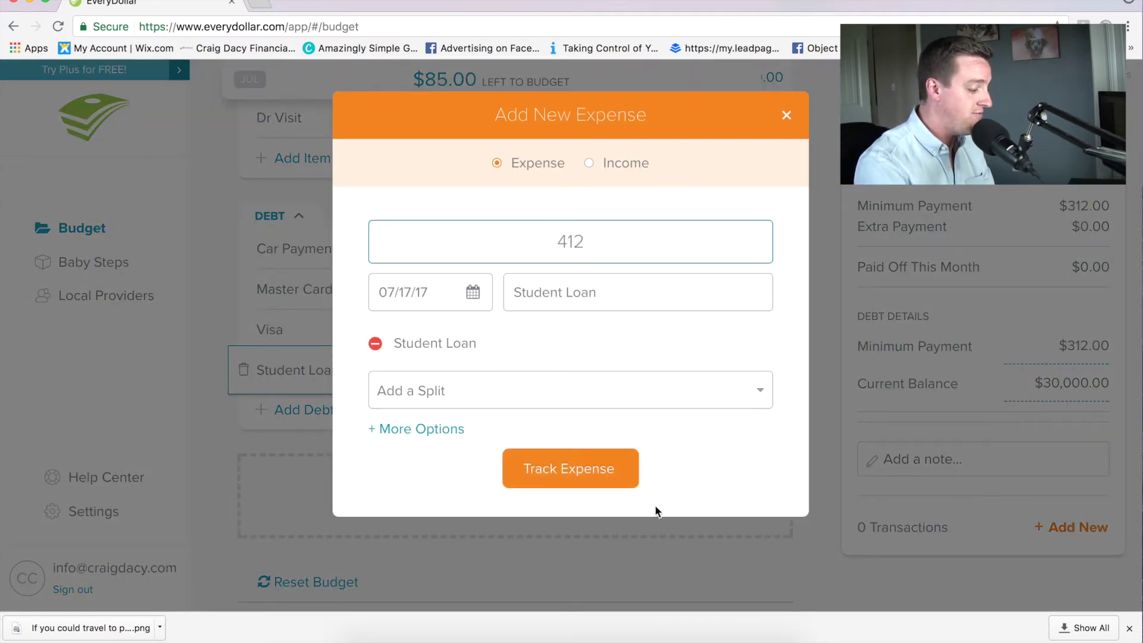
left_click(553, 478)
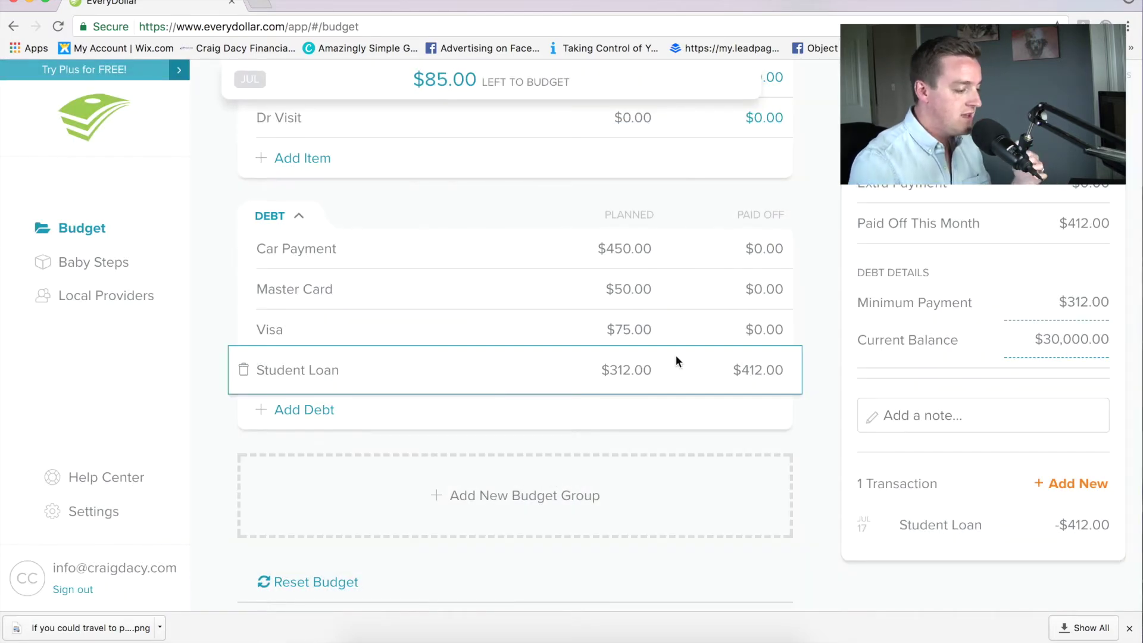
scroll(988, 302, "up", 2)
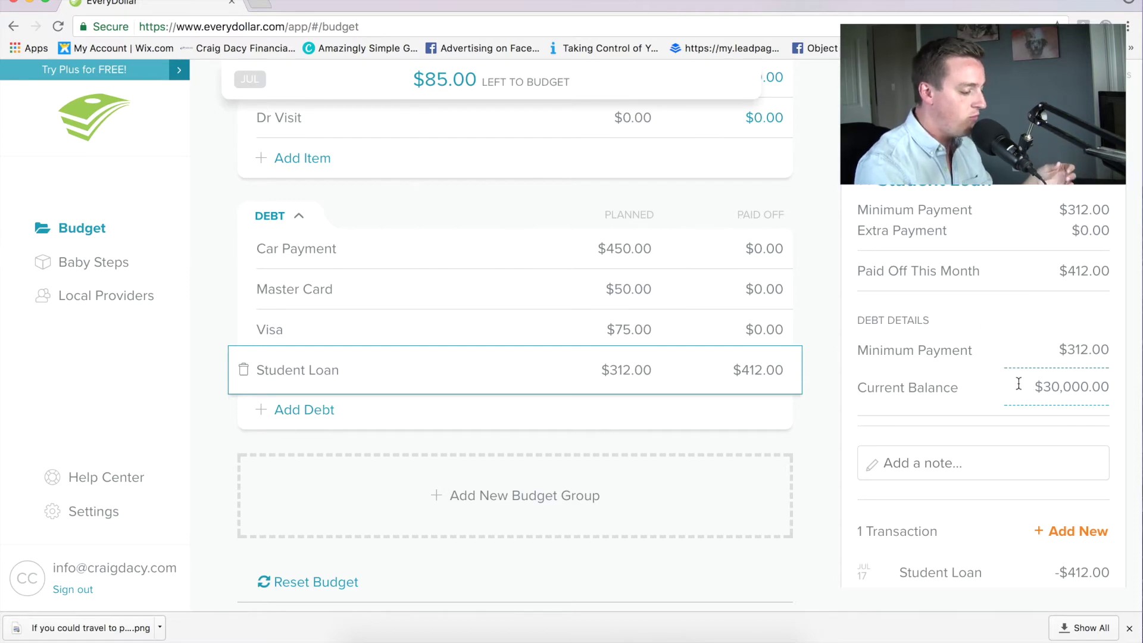
scroll(962, 375, "up", 15)
scroll(505, 94, "up", 5)
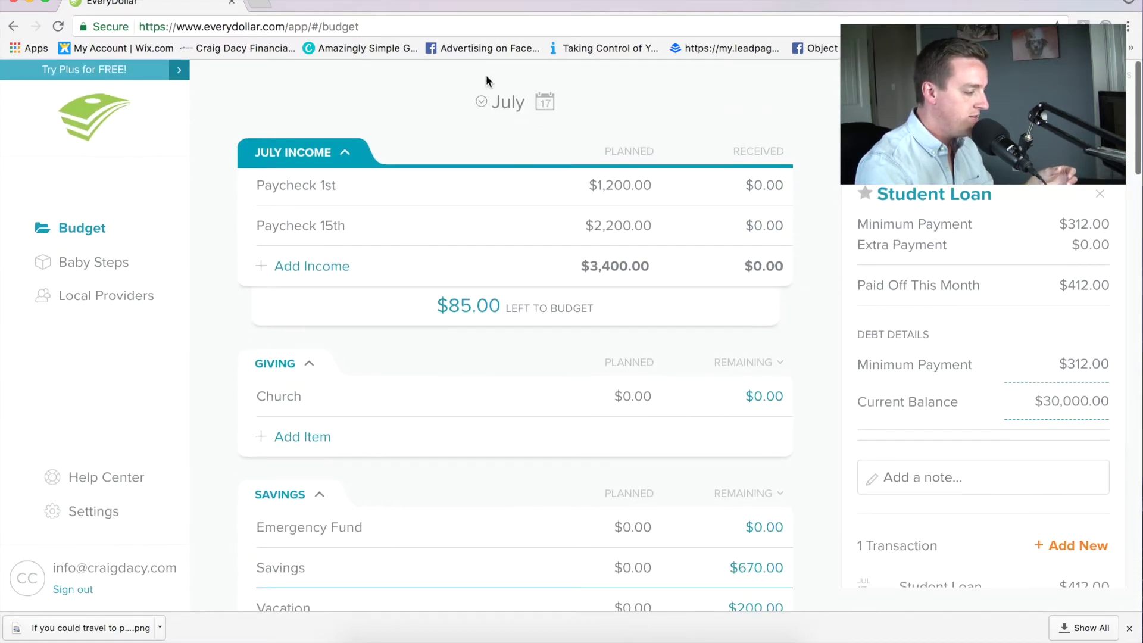
left_click(482, 102)
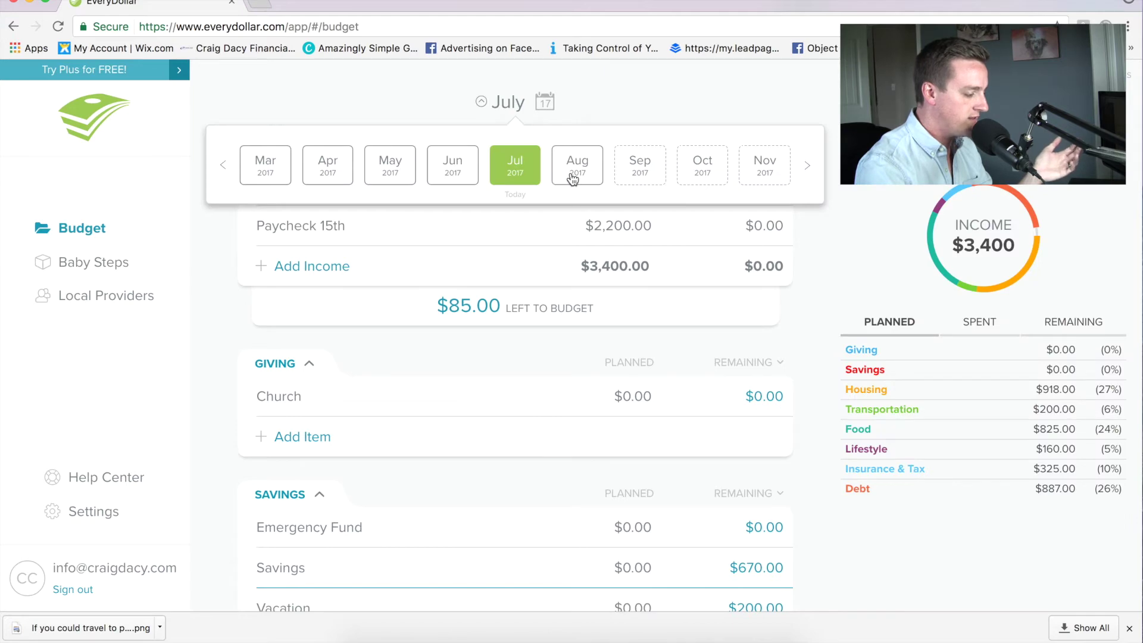
left_click(572, 178)
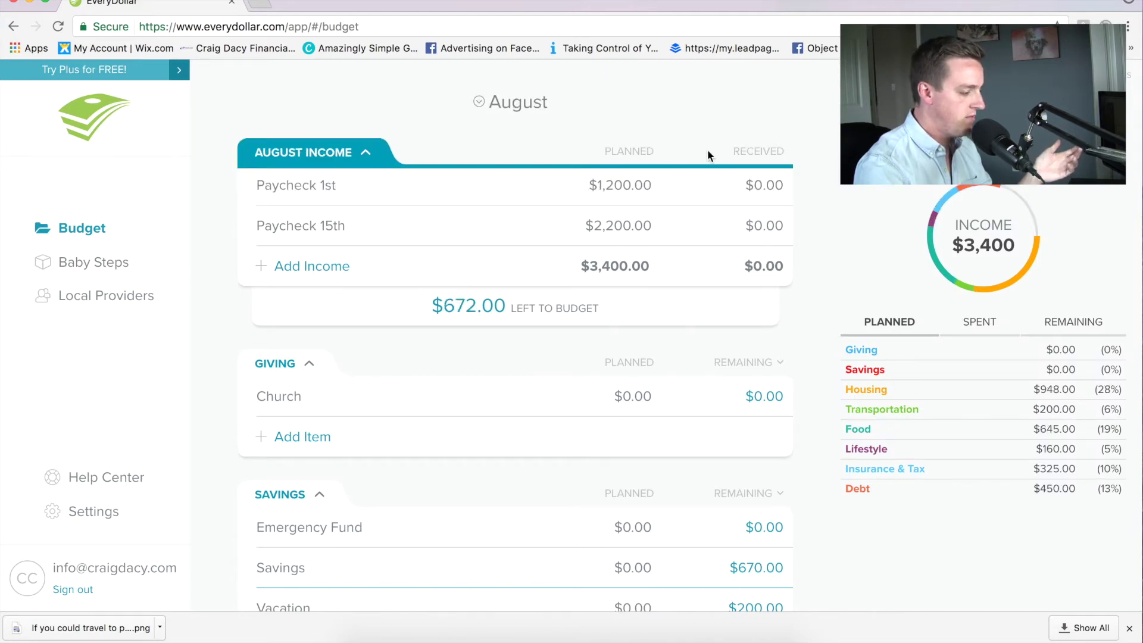
scroll(760, 126, "down", 15)
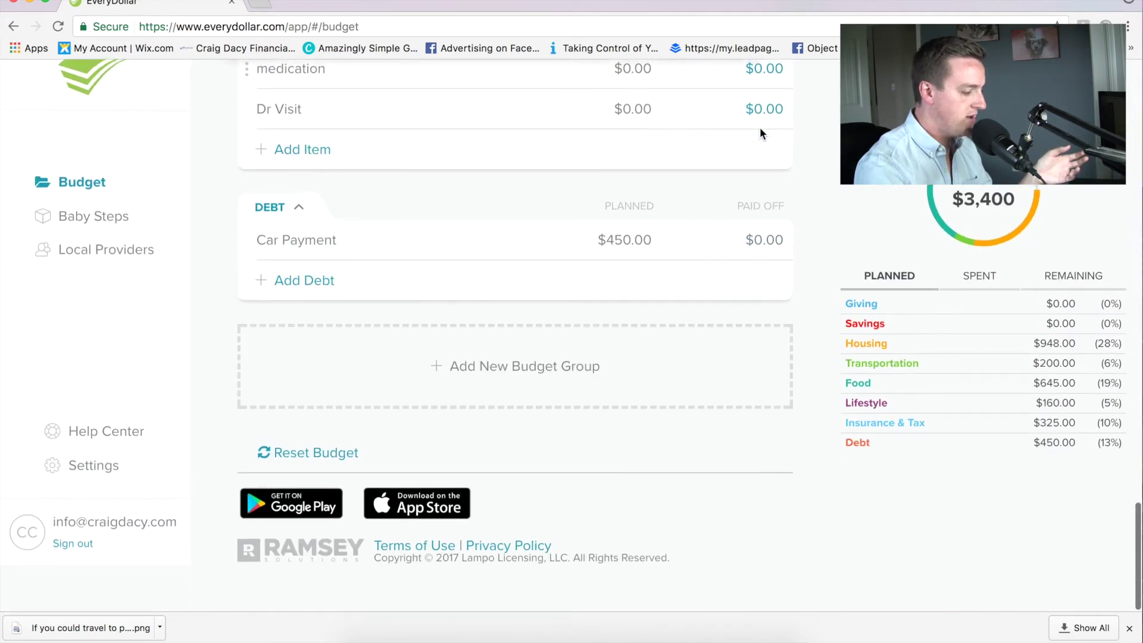
scroll(505, 269, "up", 10)
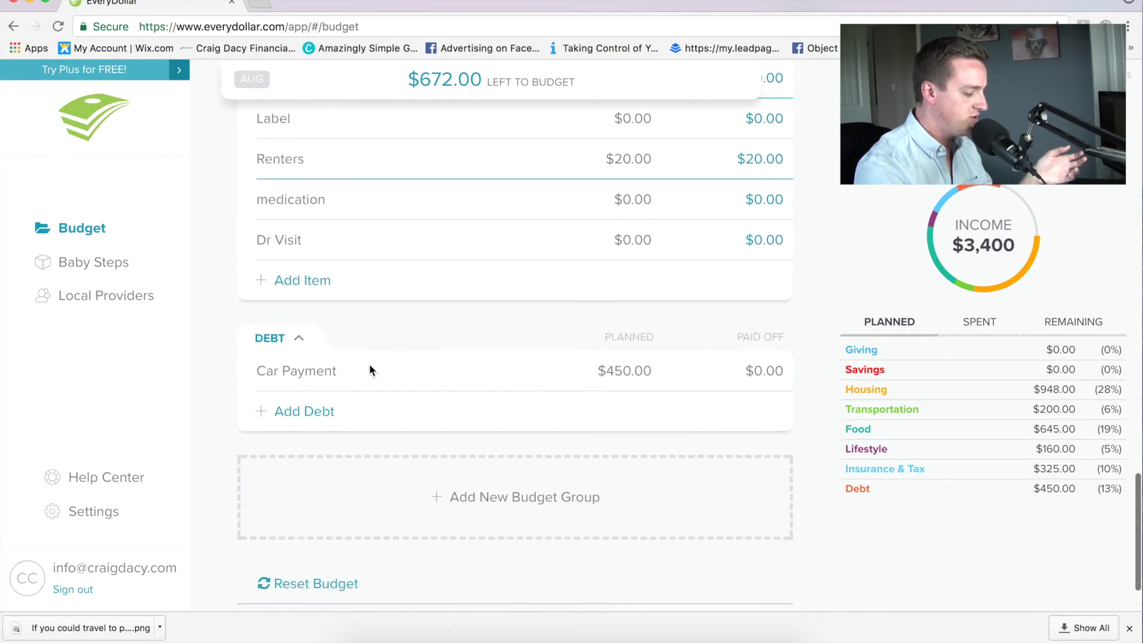
scroll(369, 363, "up", 4)
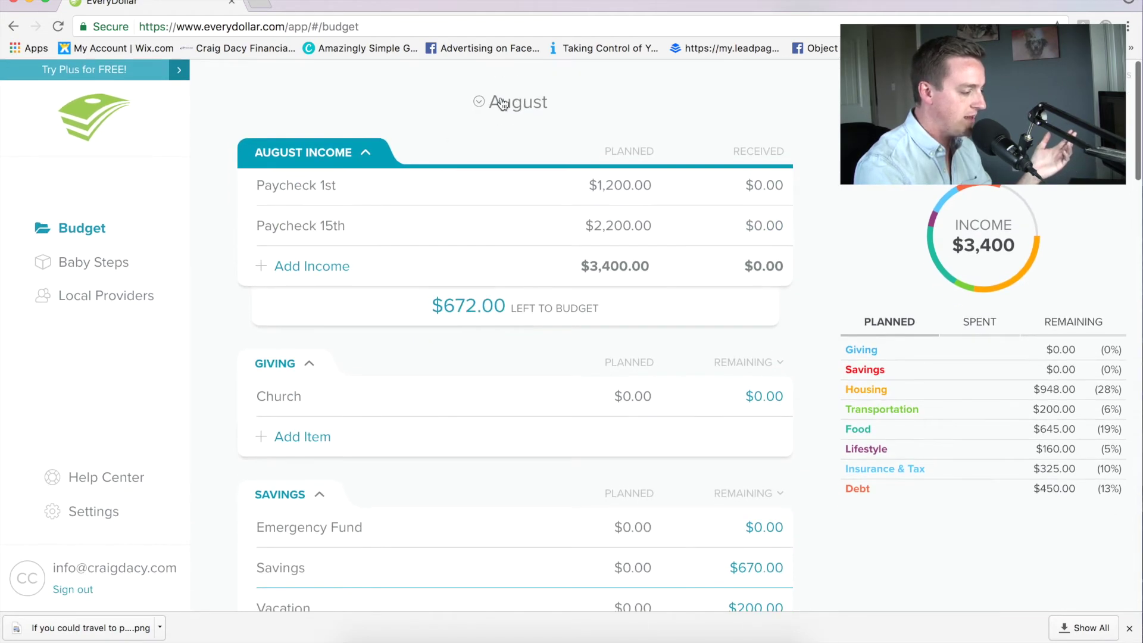
left_click(501, 104)
left_click(454, 165)
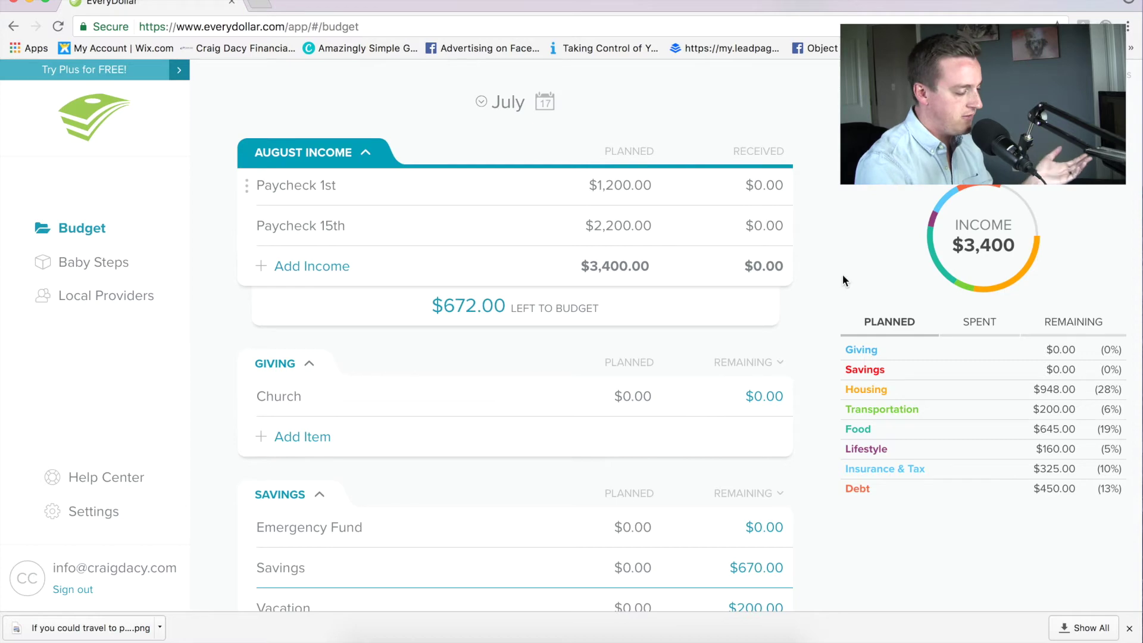
scroll(833, 210, "down", 15)
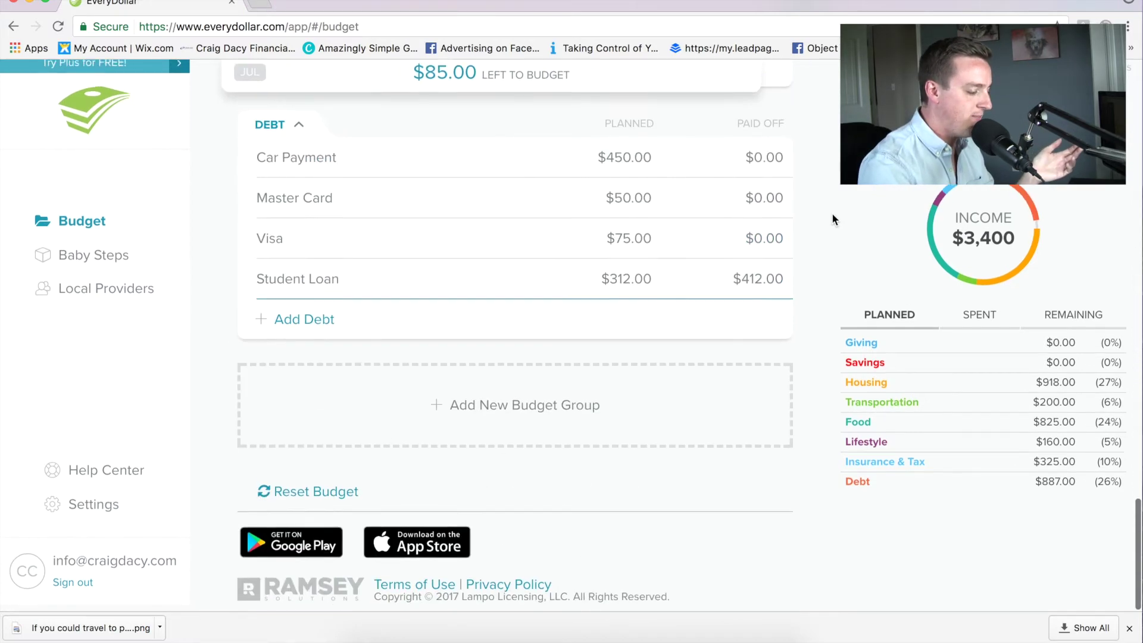
Open the Visa debt's details and start editing its $75.00 planned amount
left_click(700, 297)
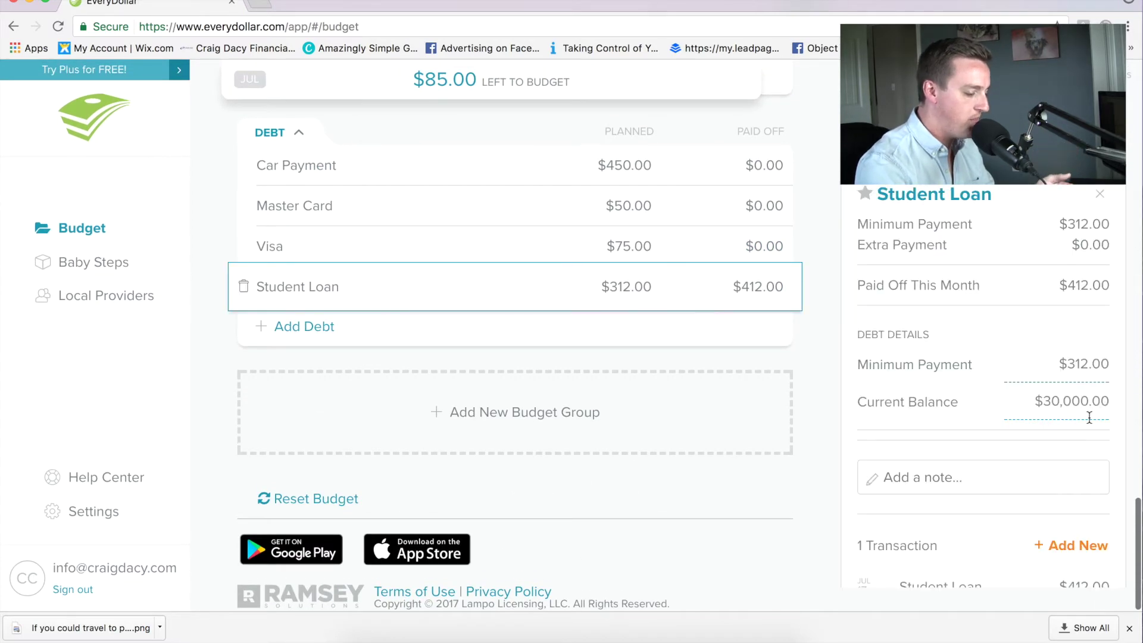
left_click(1057, 396)
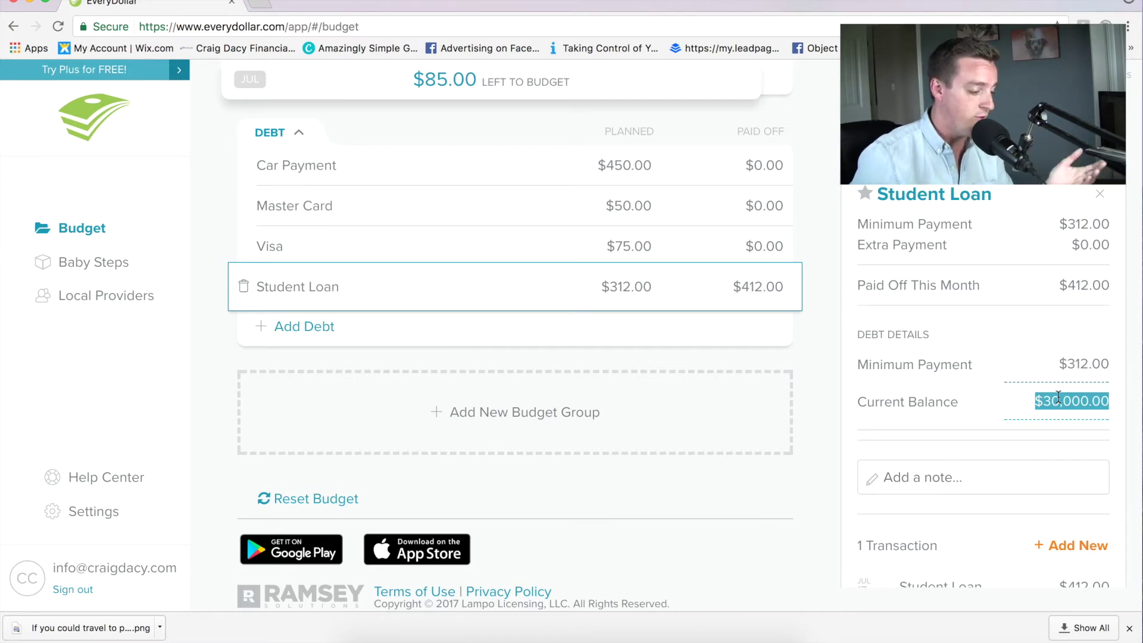
scroll(1057, 395, "down", 2)
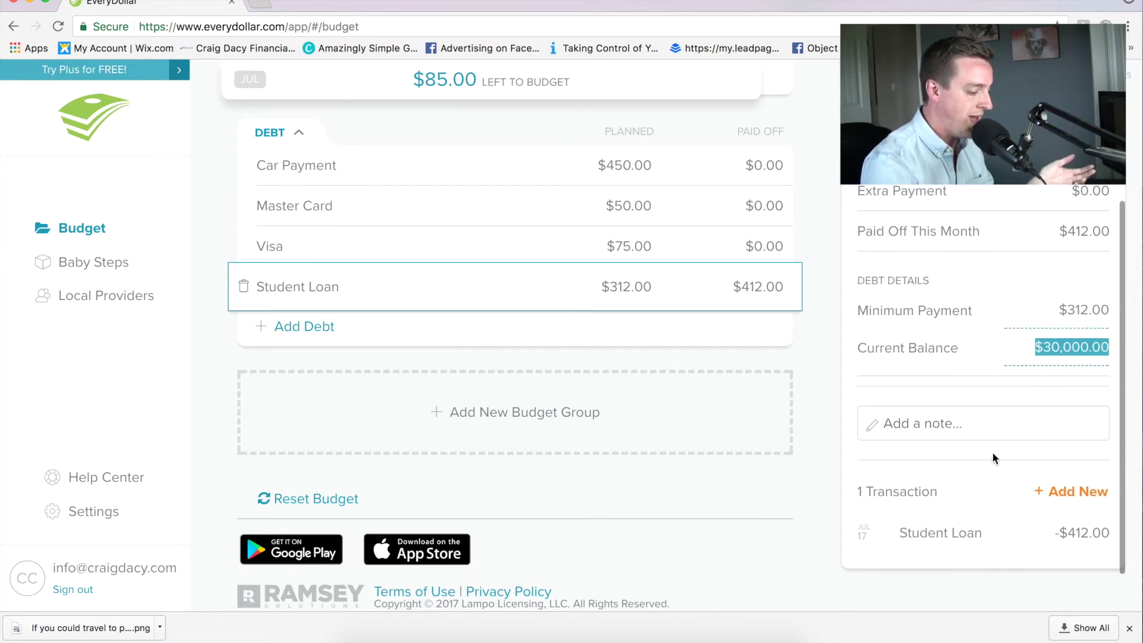
scroll(992, 458, "up", 3)
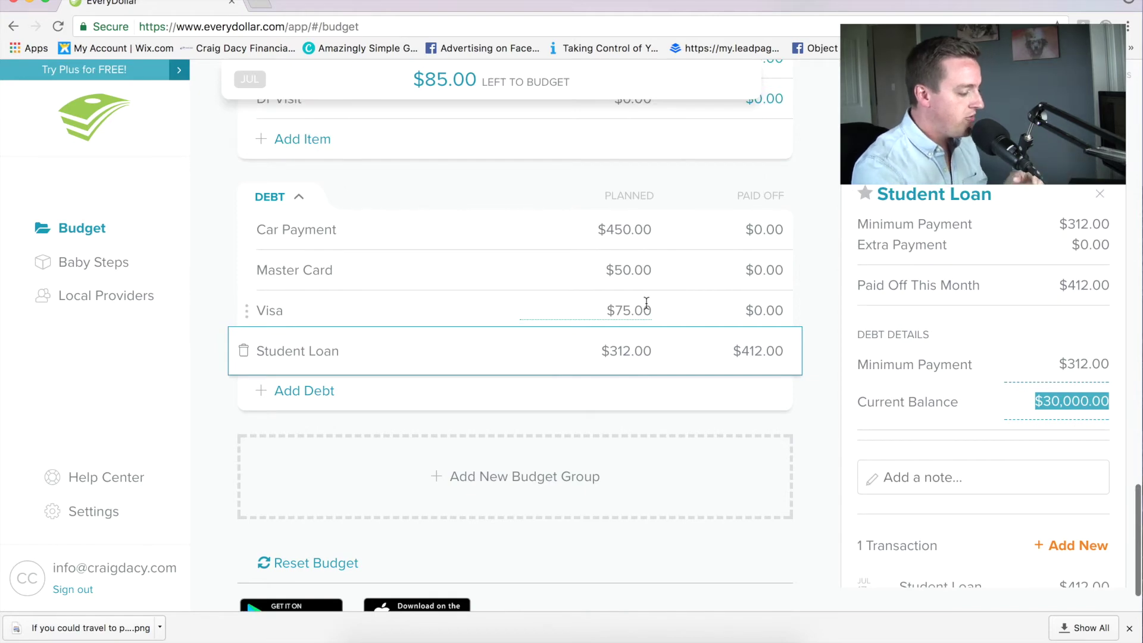
left_click(614, 311)
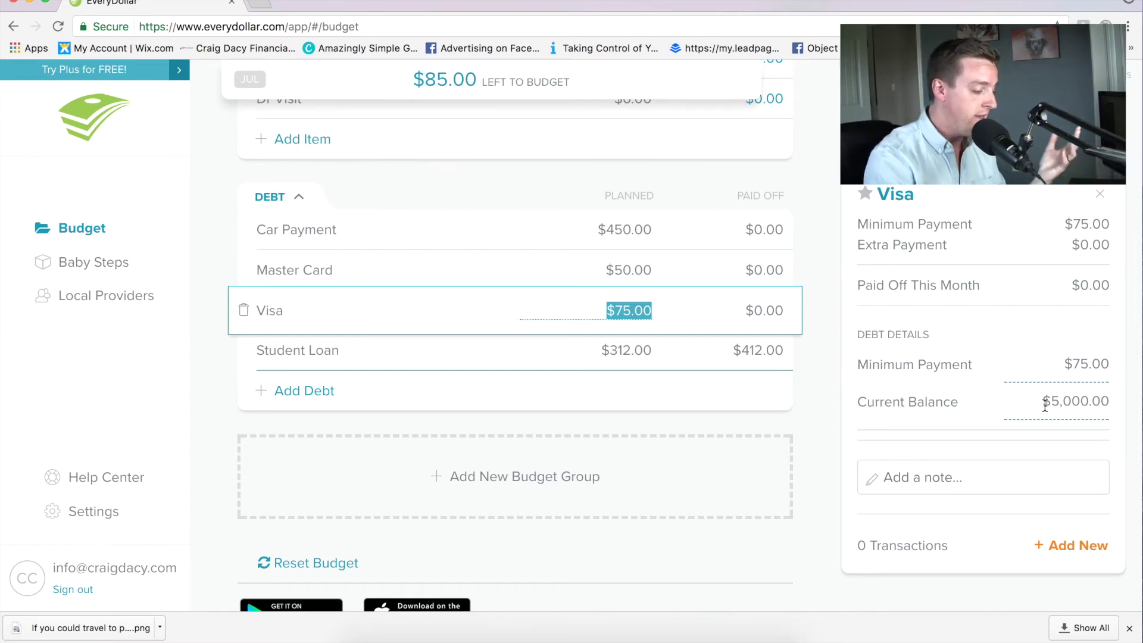
Raise Visa's planned payment from $75.00 to $175.00, including $100.00 extra
type("175")
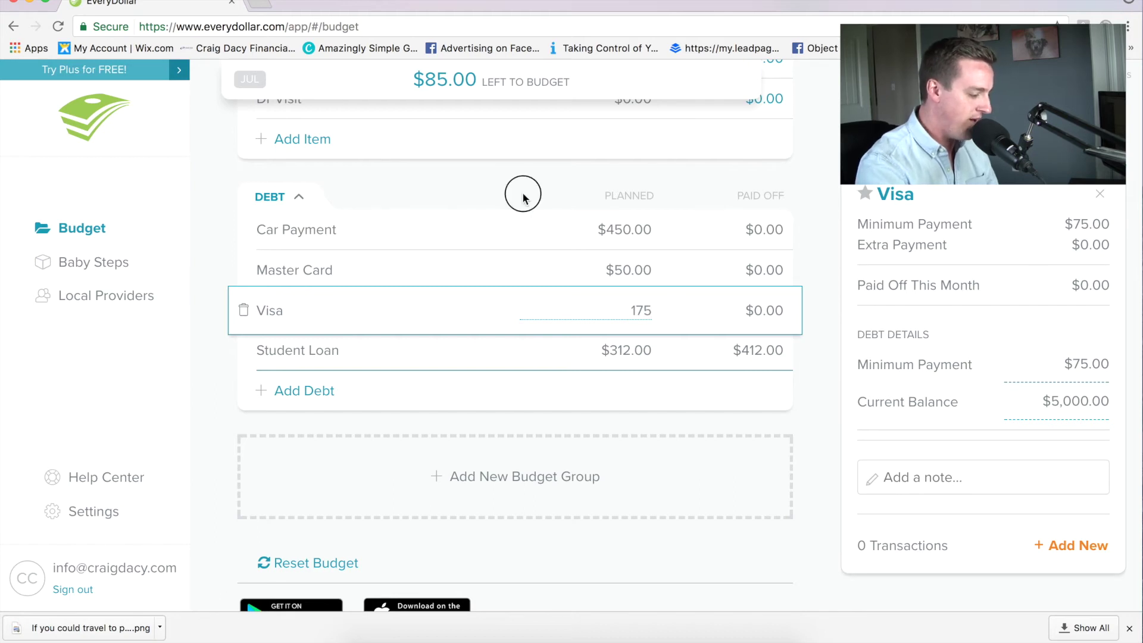
left_click(522, 198)
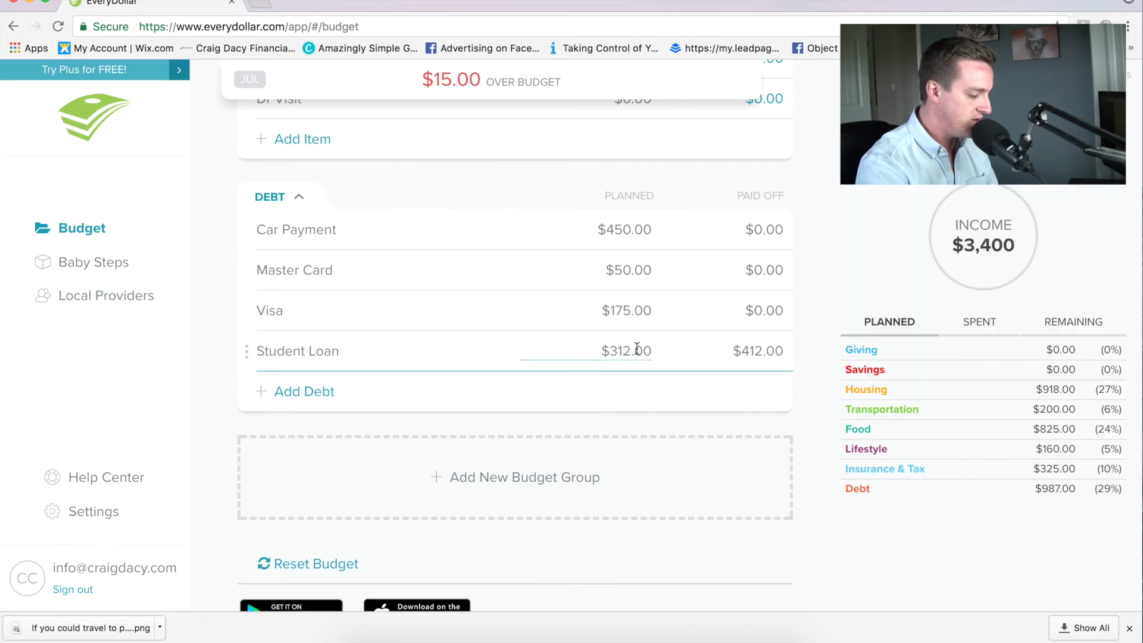
left_click(476, 318)
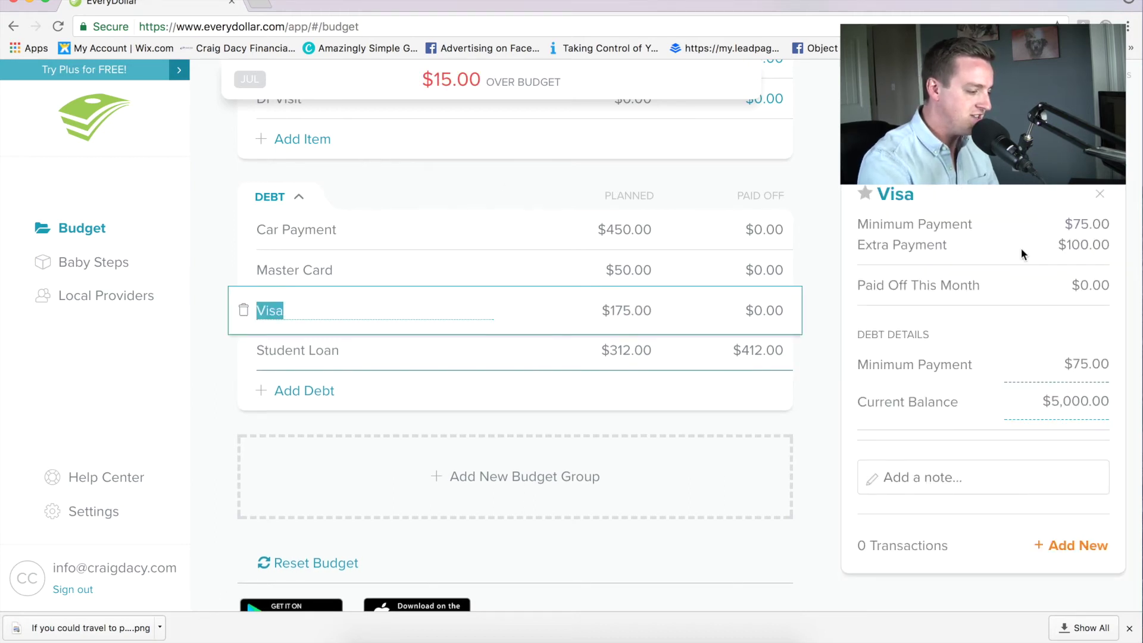
mouse_move(1075, 223)
left_mouse_down()
mouse_move(1110, 224)
mouse_move(1083, 222)
left_mouse_up()
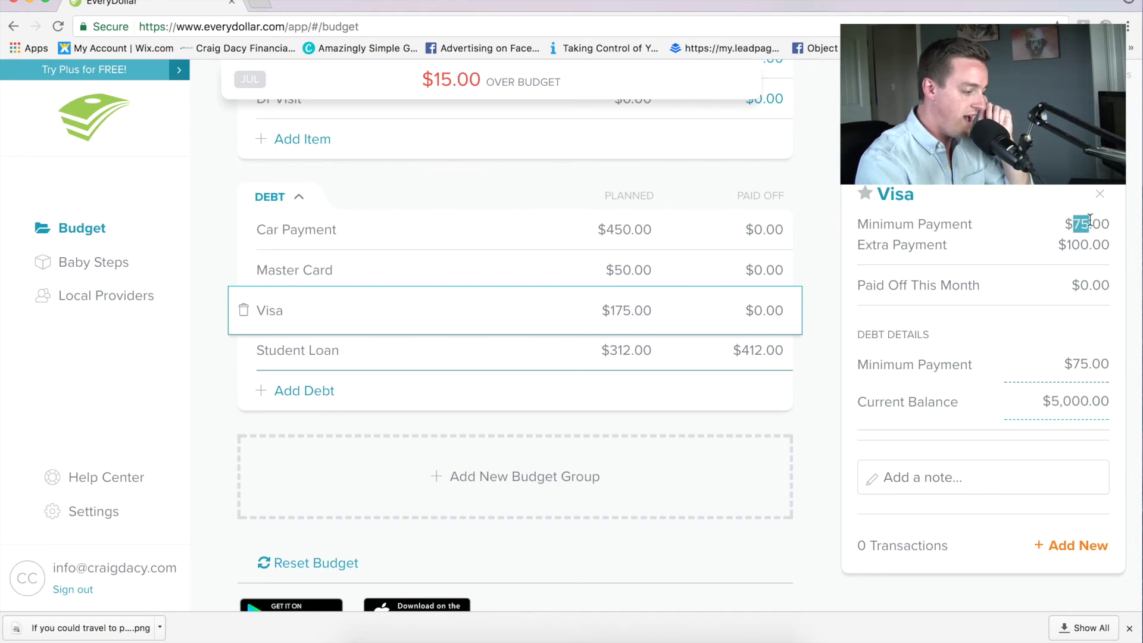
left_click(943, 256)
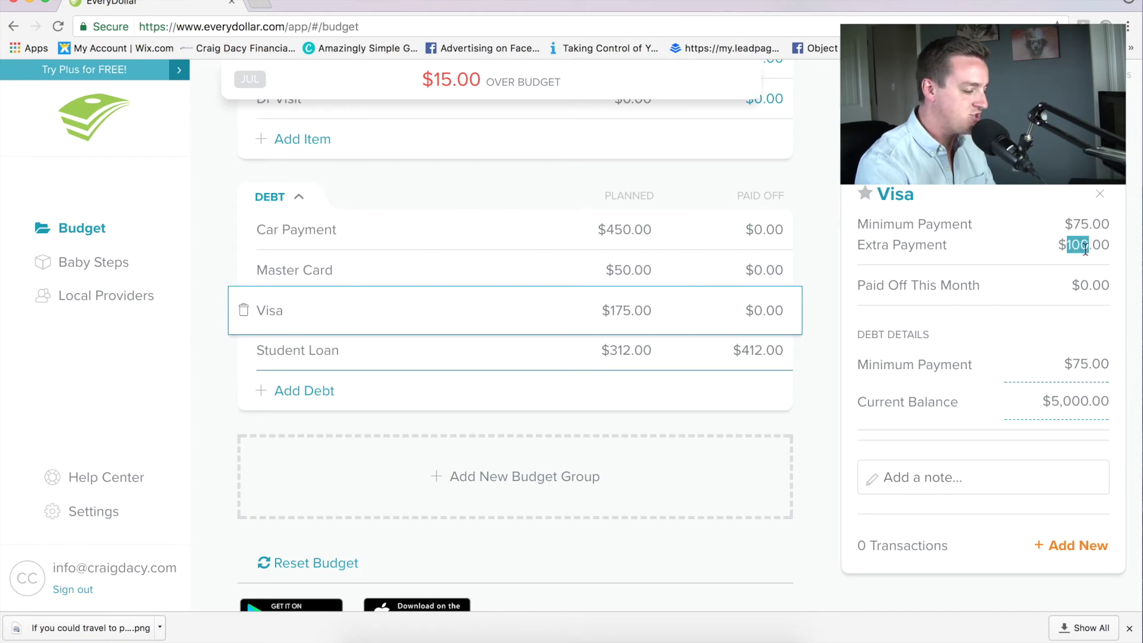
Track a $175.00 Visa payment so Visa shows $175.00 paid off
left_click(1051, 552)
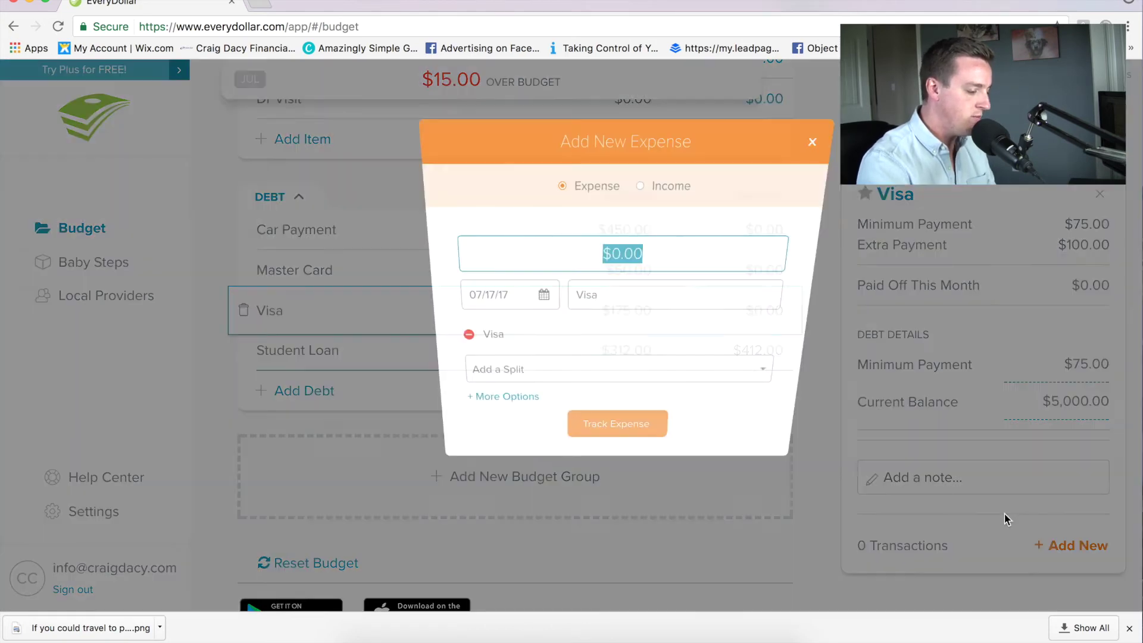
type("175")
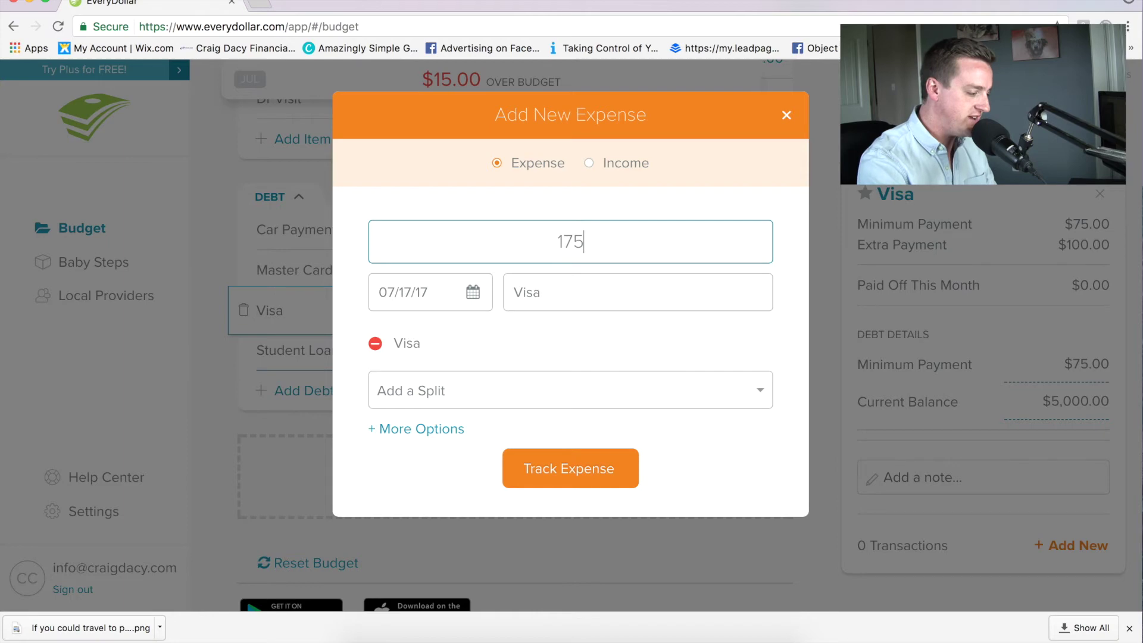
left_click(612, 467)
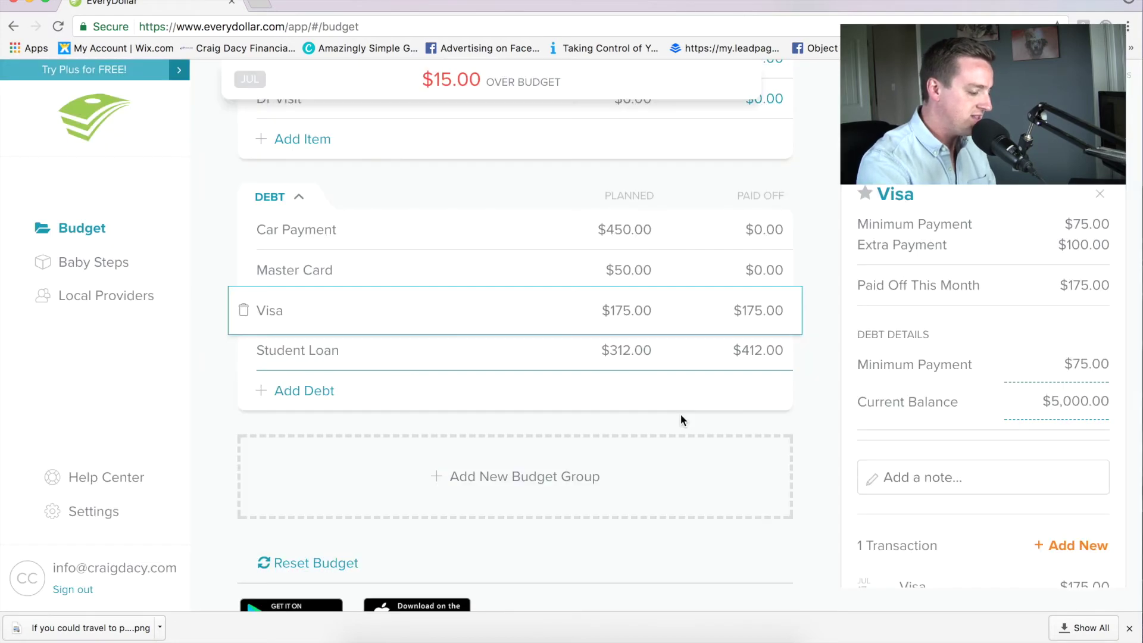
scroll(942, 370, "down", 3)
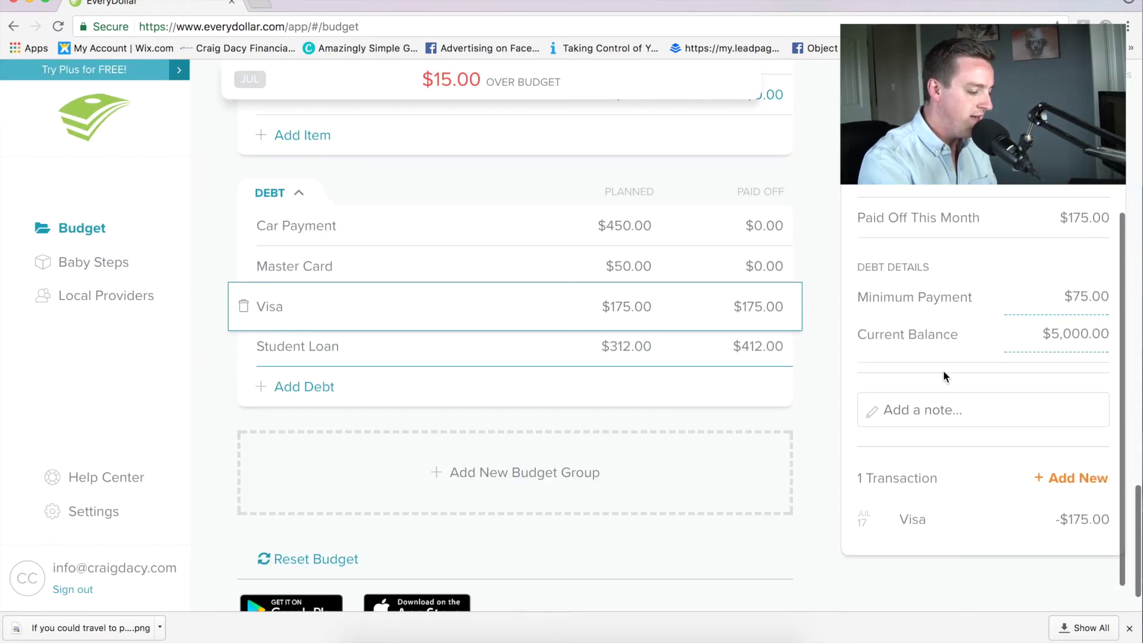
scroll(999, 387, "up", 3)
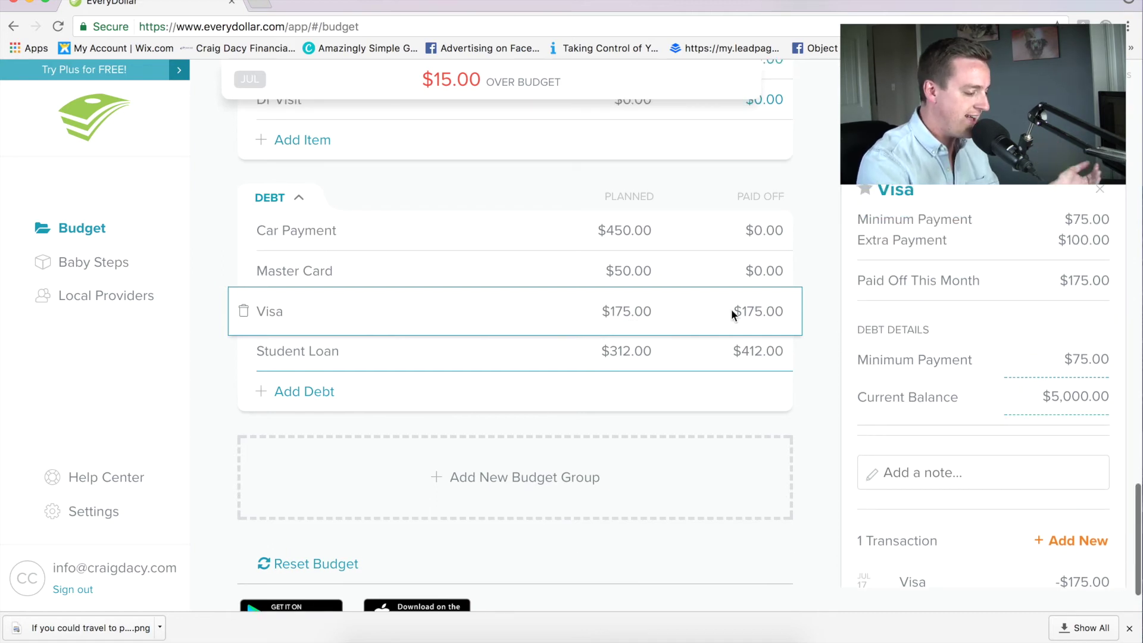
scroll(644, 305, "down", 1)
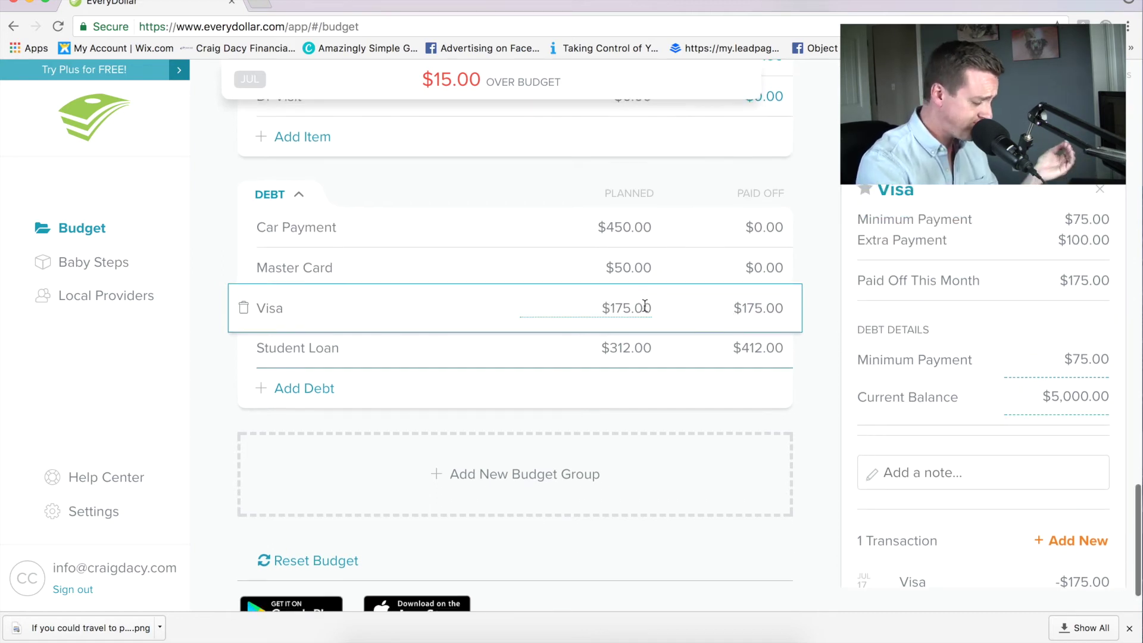
scroll(644, 305, "down", 1)
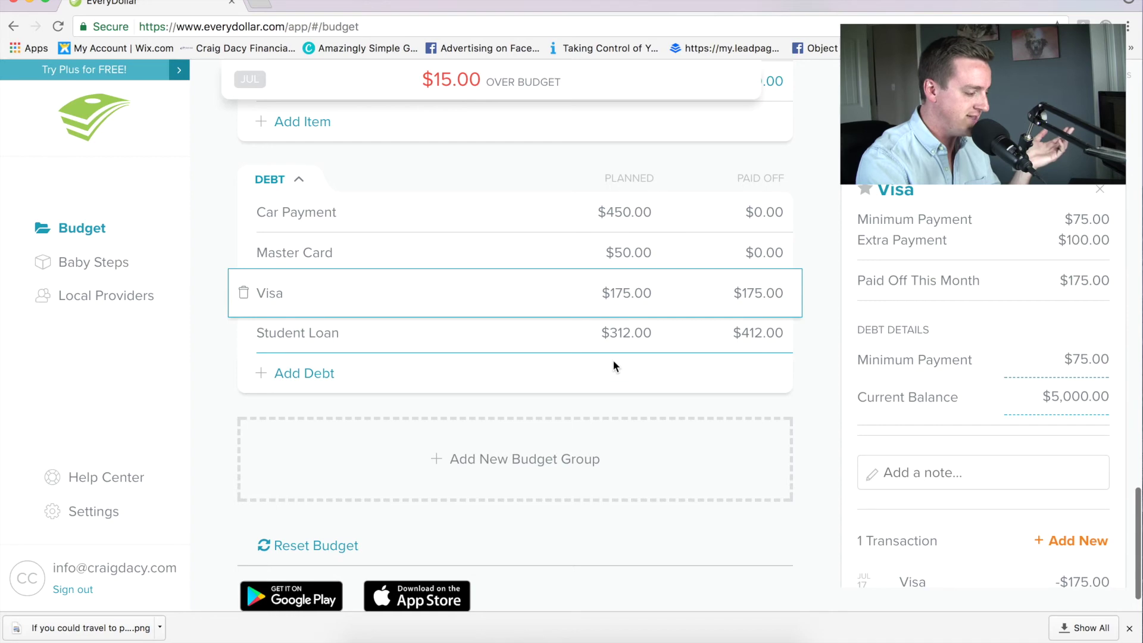
scroll(618, 297, "up", 3)
scroll(619, 299, "up", 15)
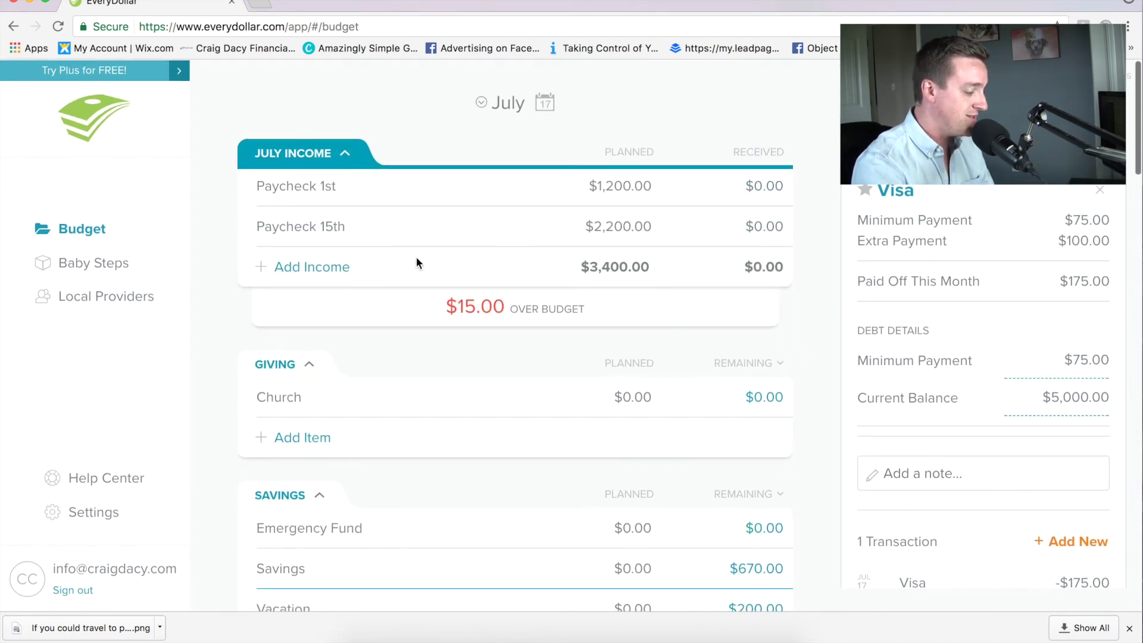
Add 'Mowing Yards' to July Income with $100.00 planned, making income $3,500.00
left_click(353, 265)
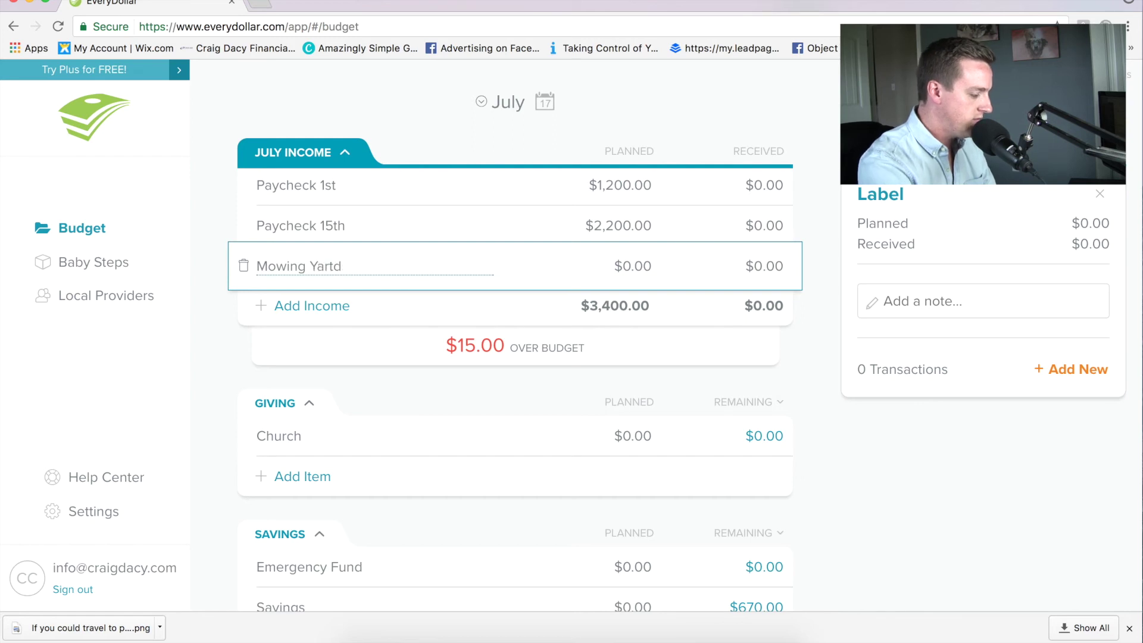
type("Mowing Yards")
left_click(619, 265)
type("100")
left_click(666, 149)
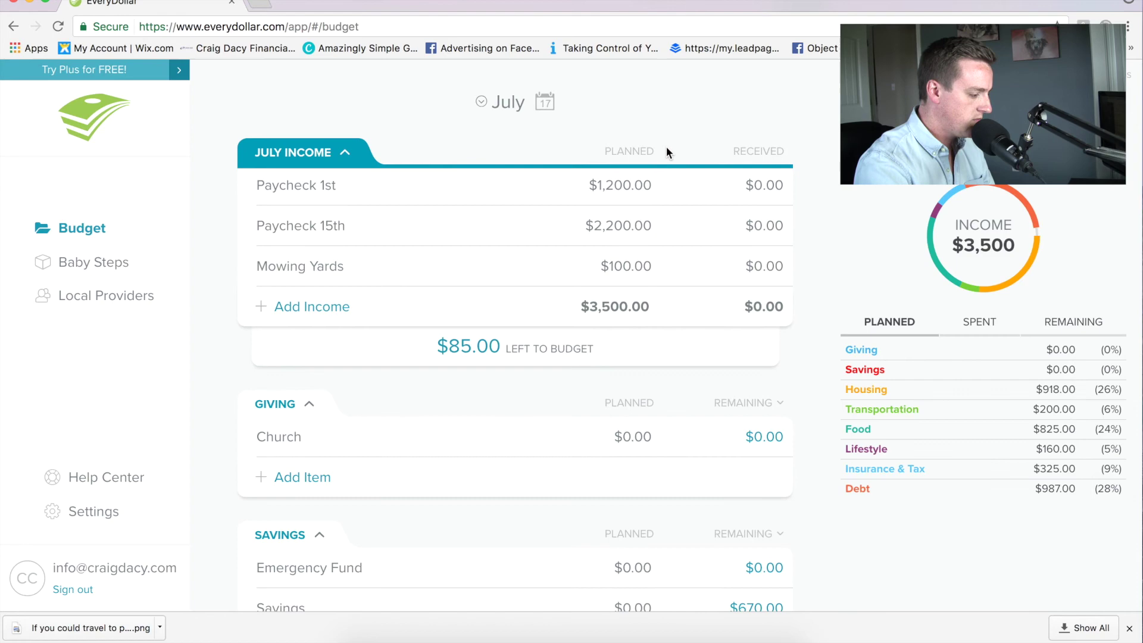
scroll(666, 140, "down", 20)
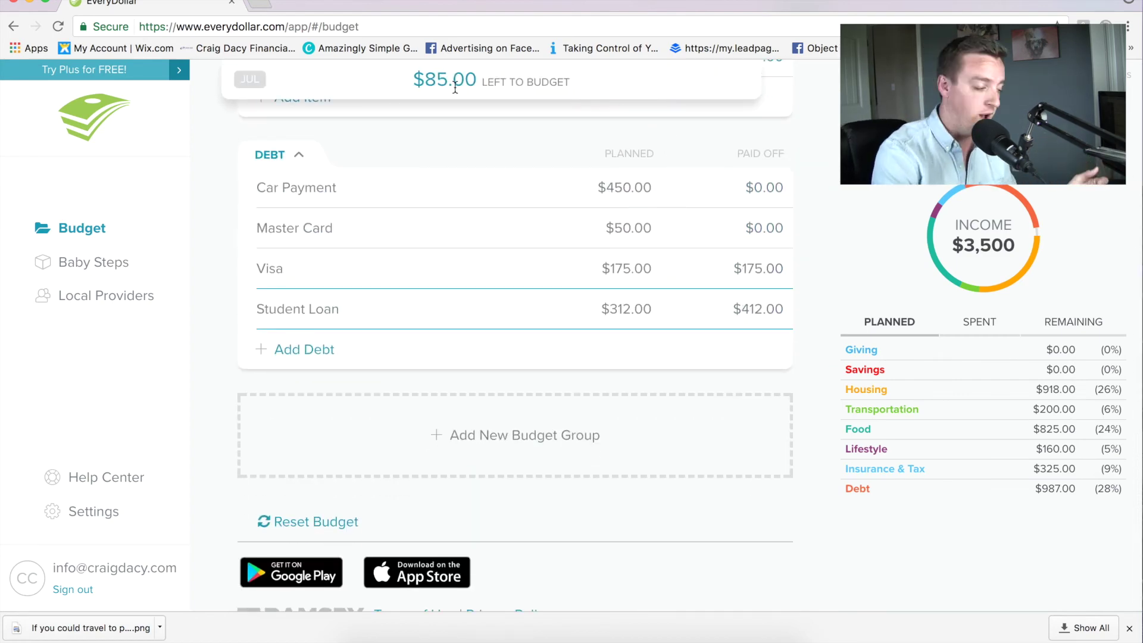
left_click(623, 268)
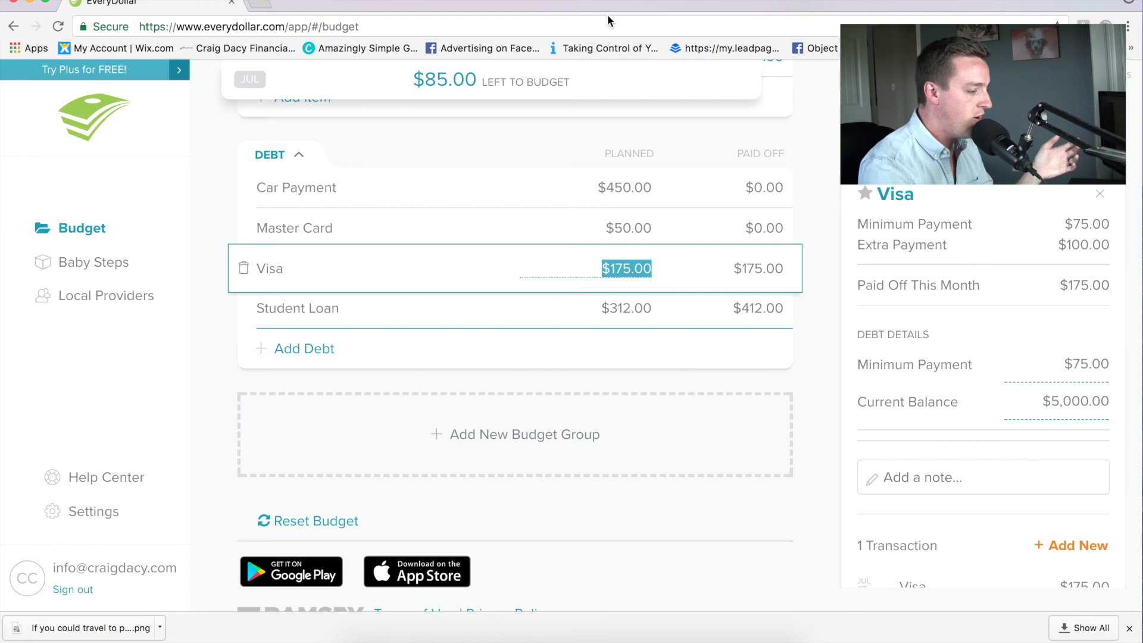
left_click_drag(623, 4, 717, 3)
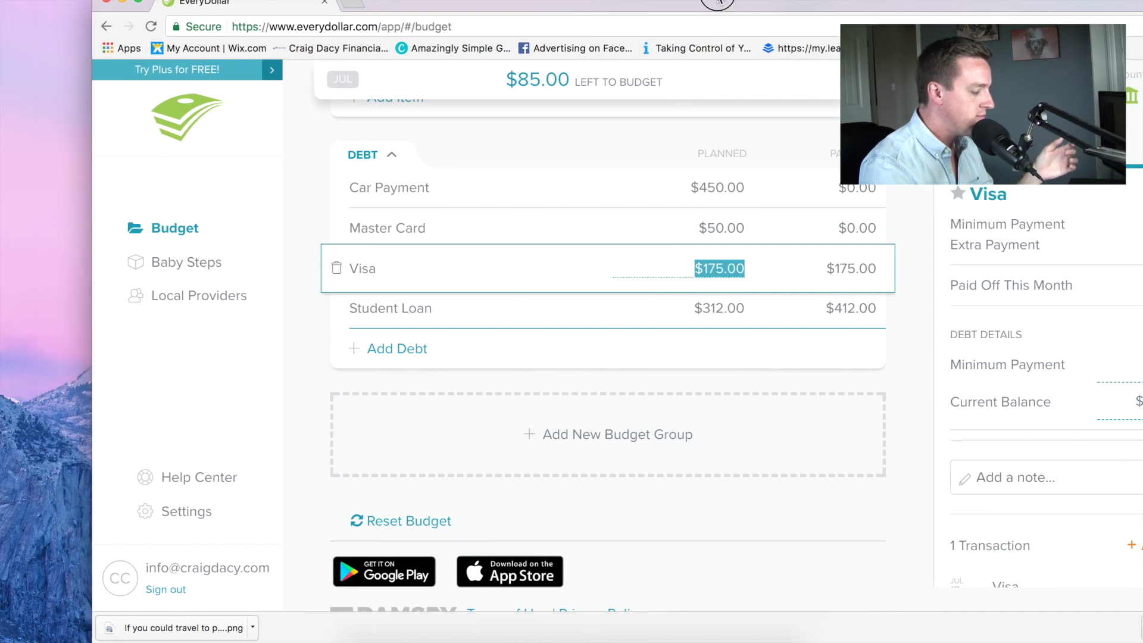
Go to Baby Steps and view the Baby Step 2 snowball: $587 paid of $57,000
left_click(201, 268)
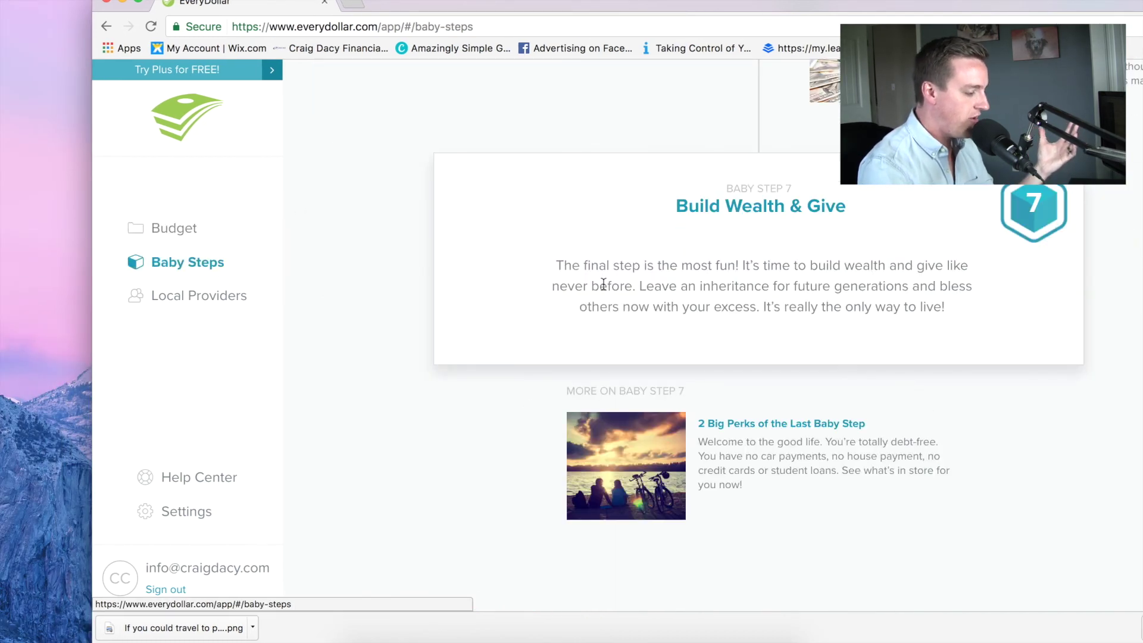
scroll(673, 299, "up", 10)
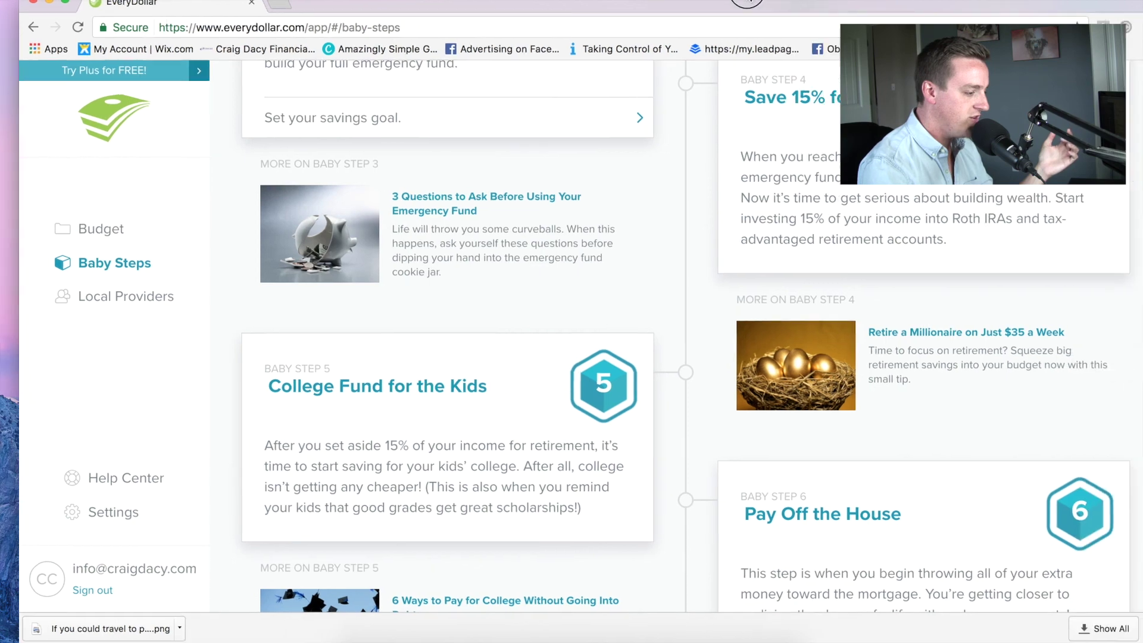
scroll(850, 148, "up", 10)
scroll(731, 145, "up", 3)
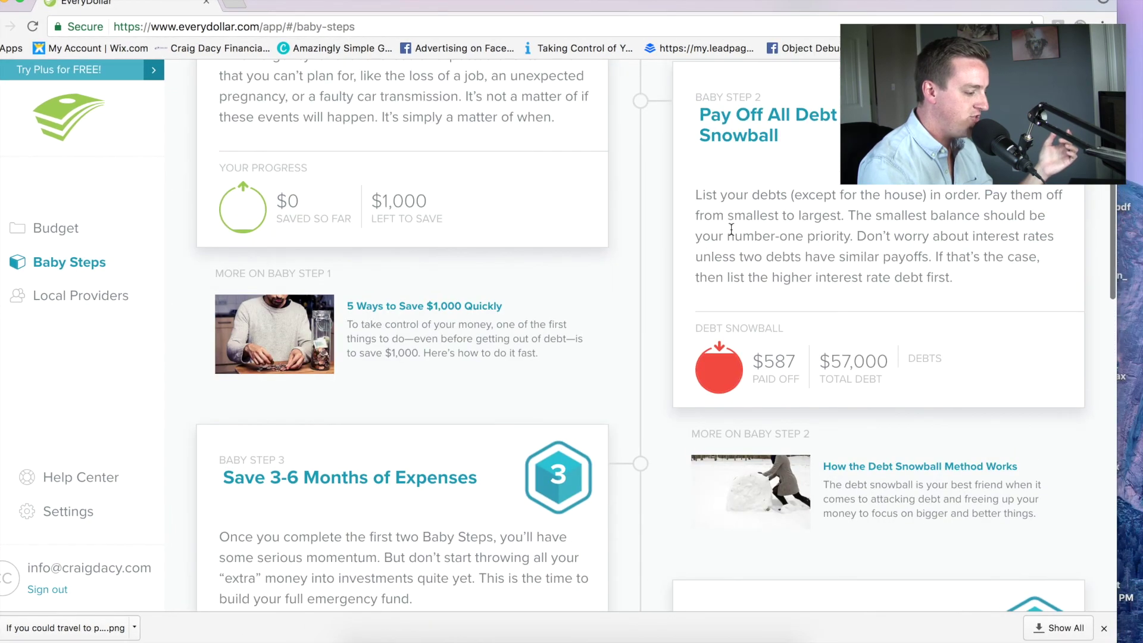